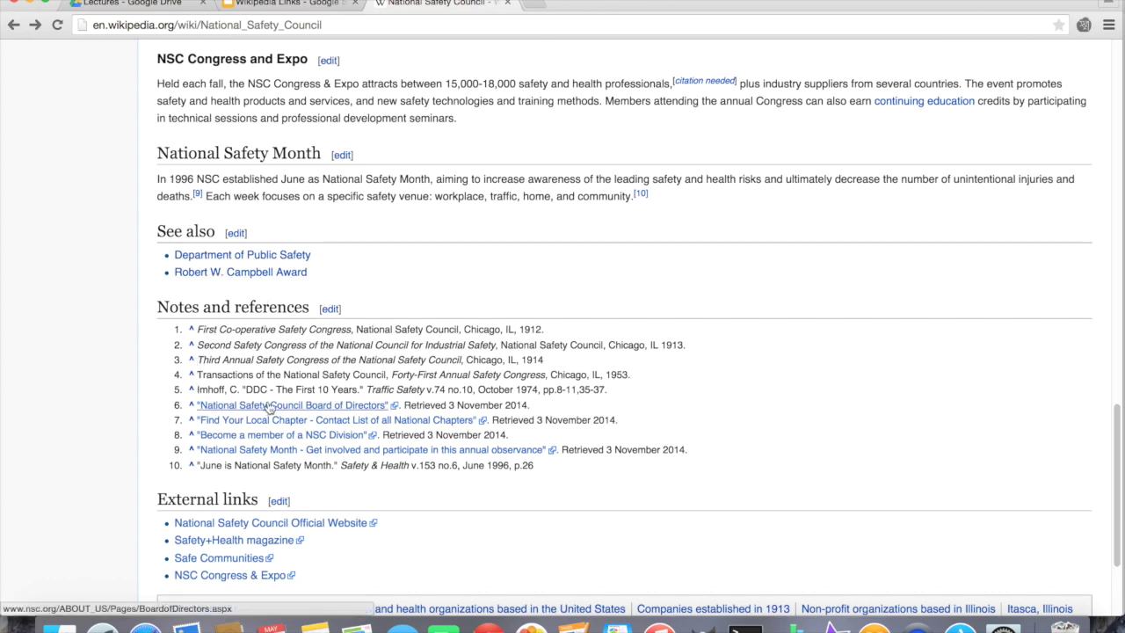
Step: Return to note 4 in the National Safety Council article's references list
key(super+bracketright)
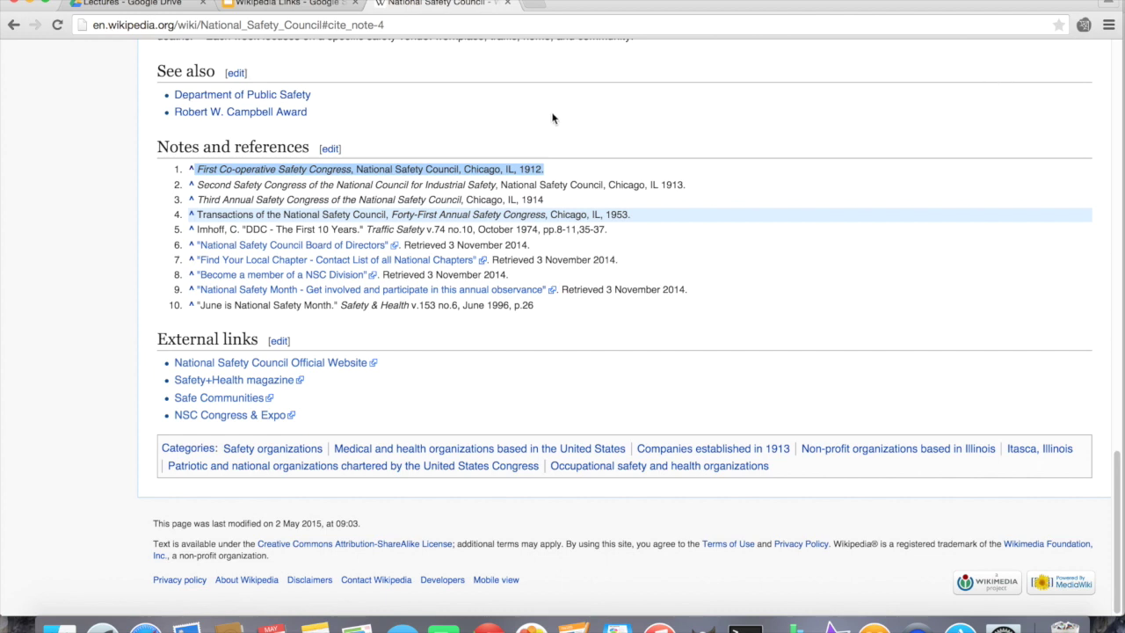
Step: Turn on the MozBar overlay and select the article's page authority score of 55
click(1108, 25)
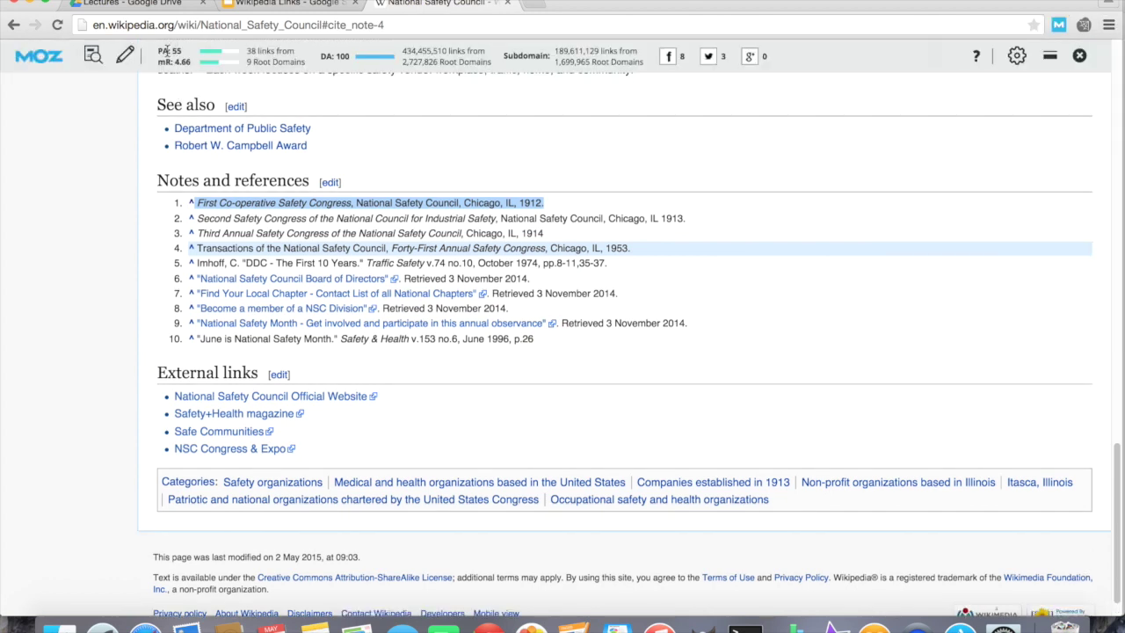
drag(159, 51, 185, 52)
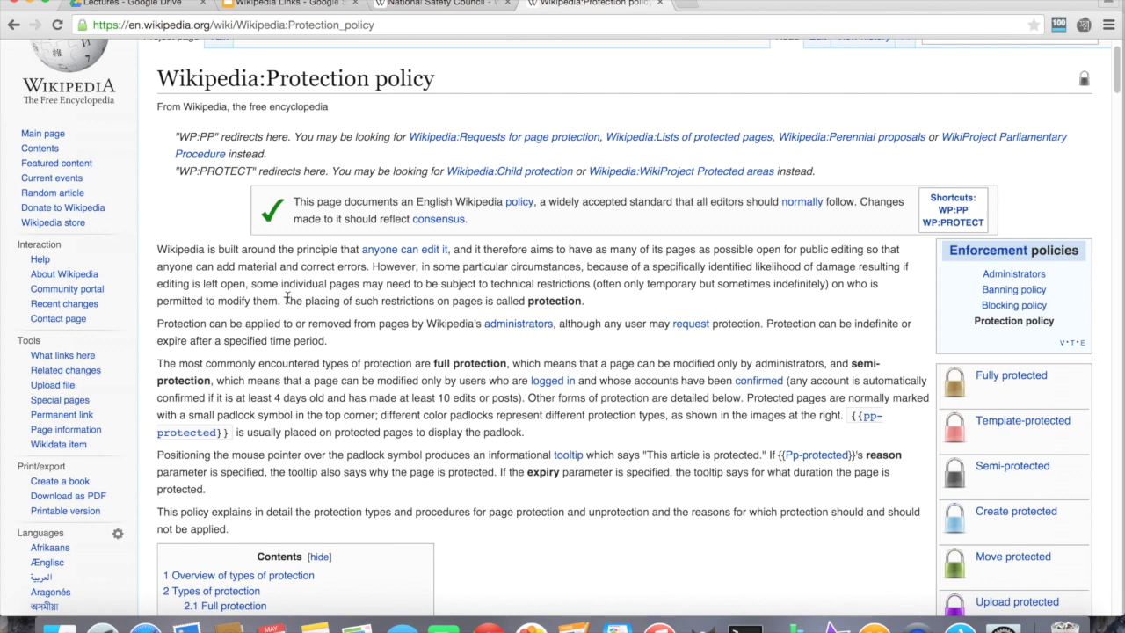
Step: From the Main Page, bring up the Create account form and focus its Username field
key(super+bracketleft)
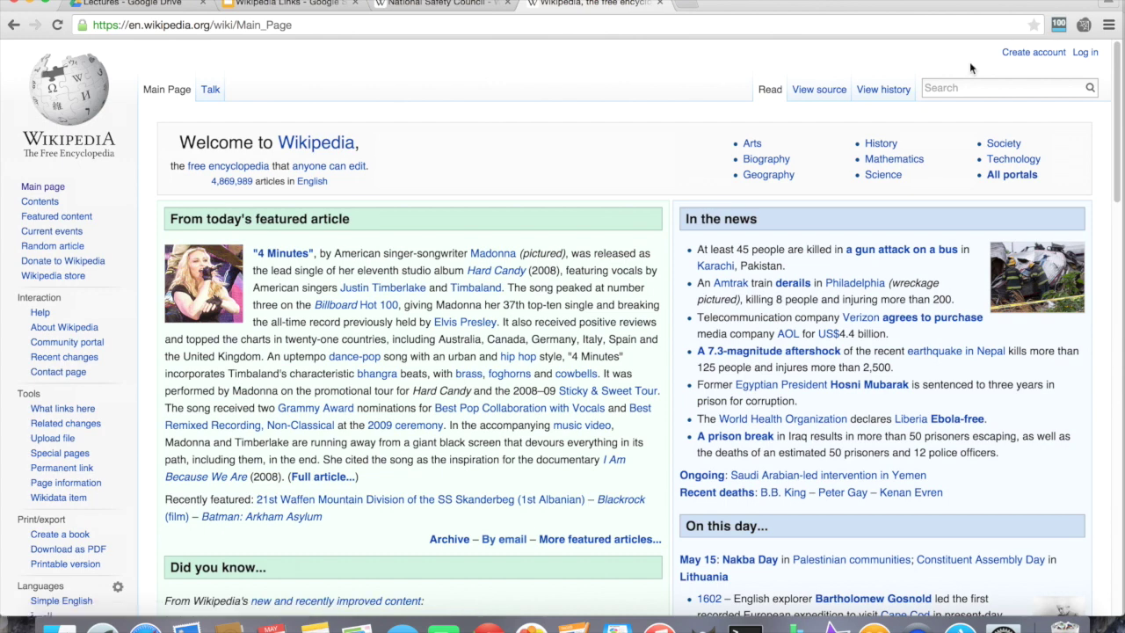
click(1030, 54)
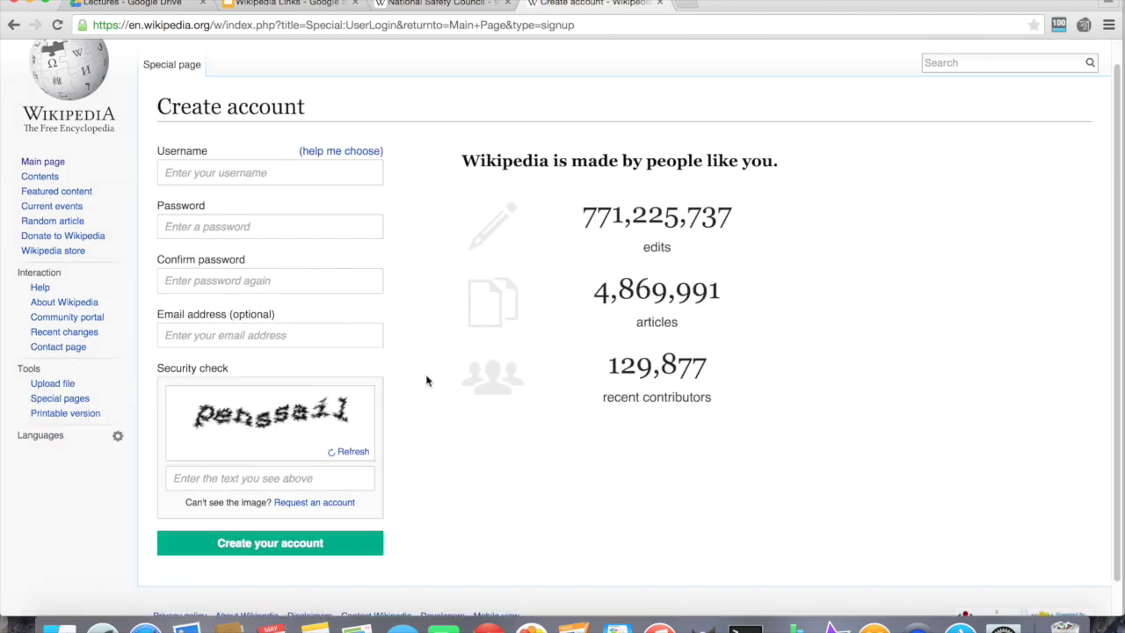
click(340, 173)
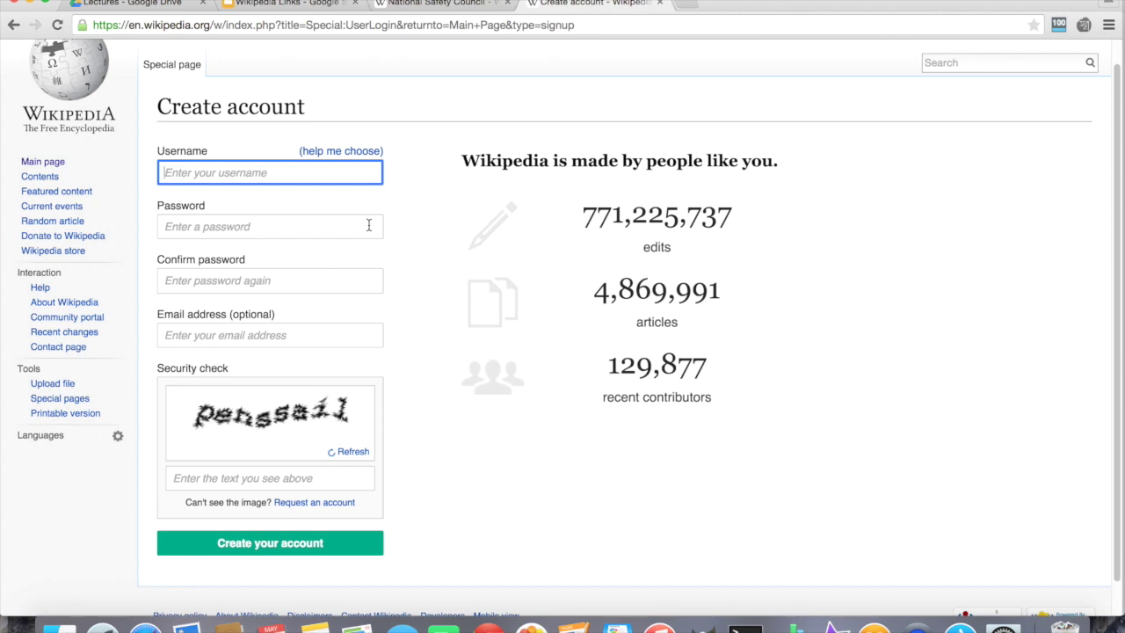
Step: Leave the sign-up form blank and switch to the Online Safety Depot motor vehicle hazards post
scroll(430, 255, up, 2)
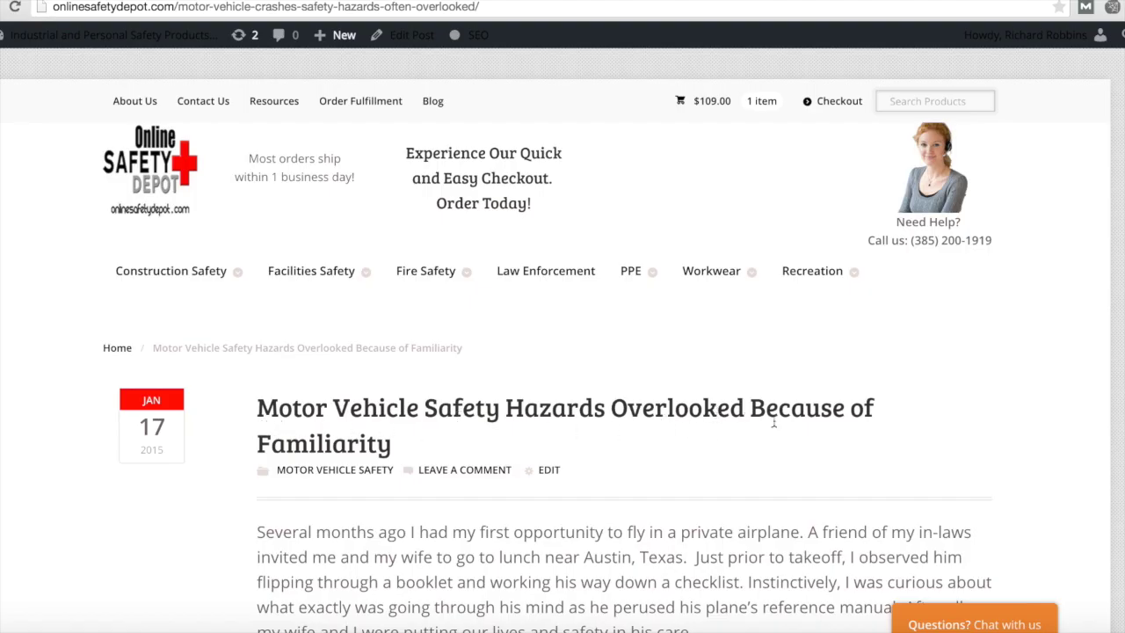
Step: Scroll the blog post down to its CDC Mortality infobox, then return to the article's Services section
scroll(873, 424, down, 13)
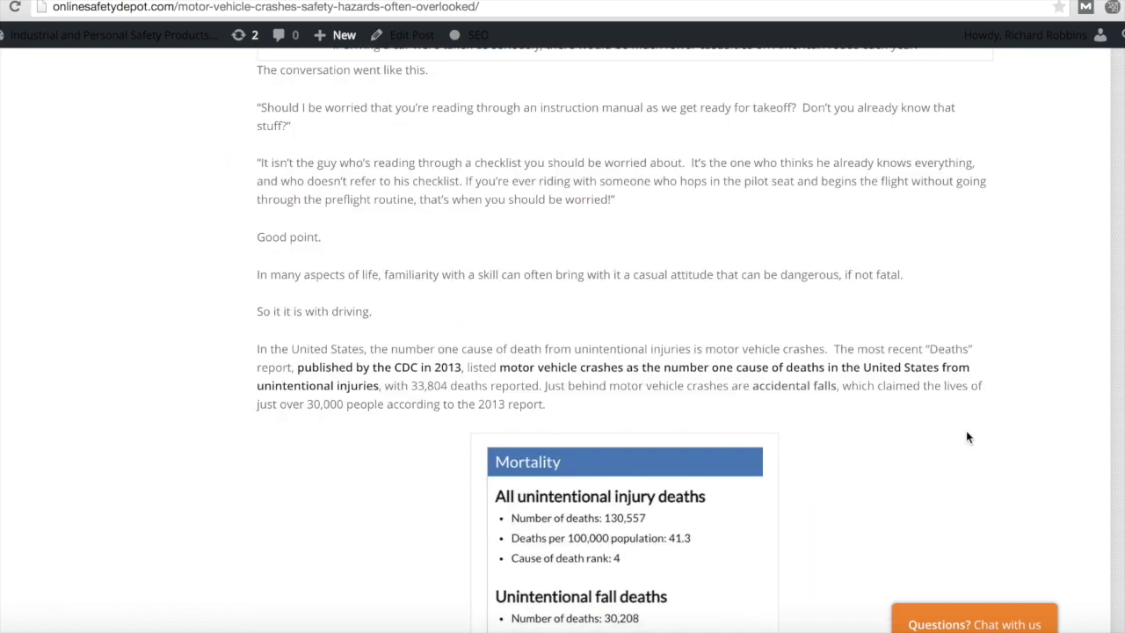
scroll(967, 437, down, 1)
scroll(452, 390, down, 3)
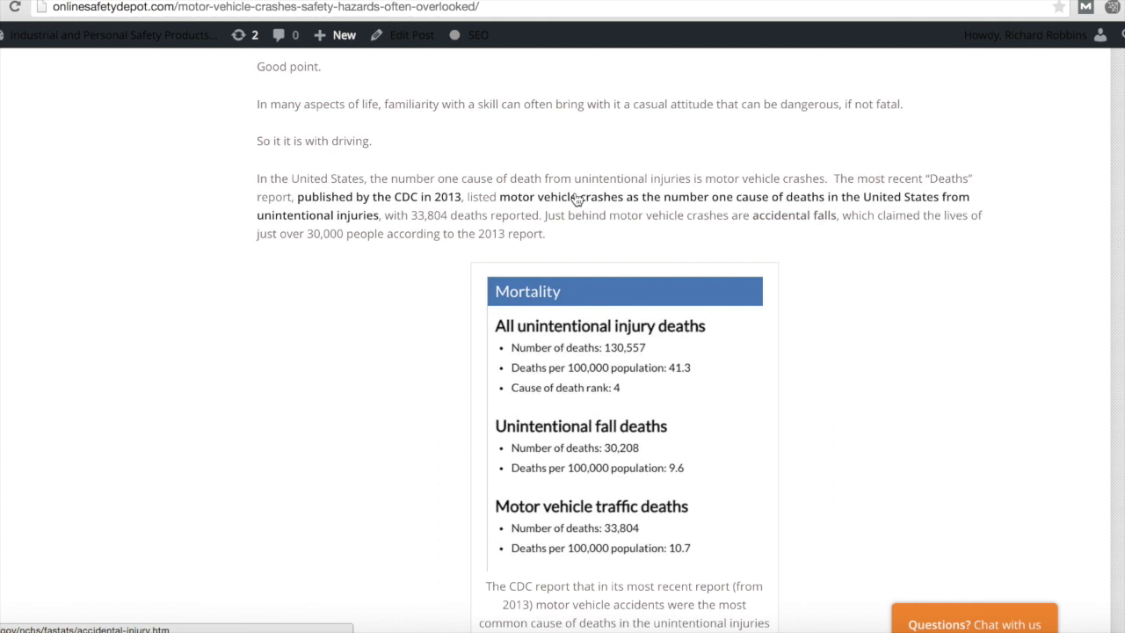
scroll(648, 343, down, 2)
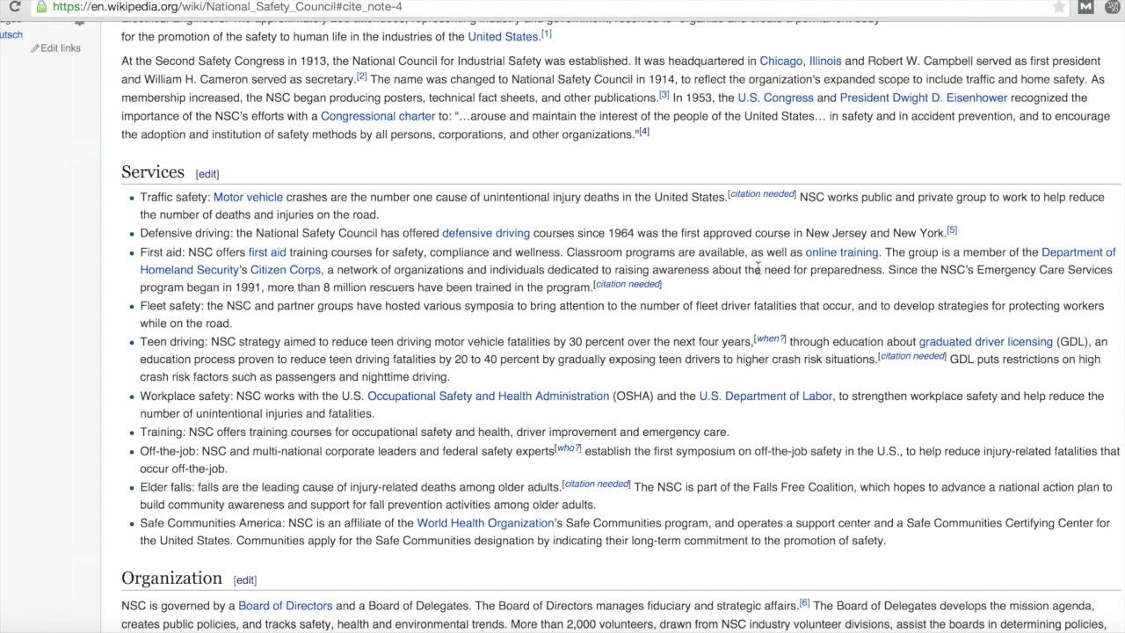
scroll(750, 302, up, 3)
scroll(747, 299, up, 10)
scroll(747, 299, down, 10)
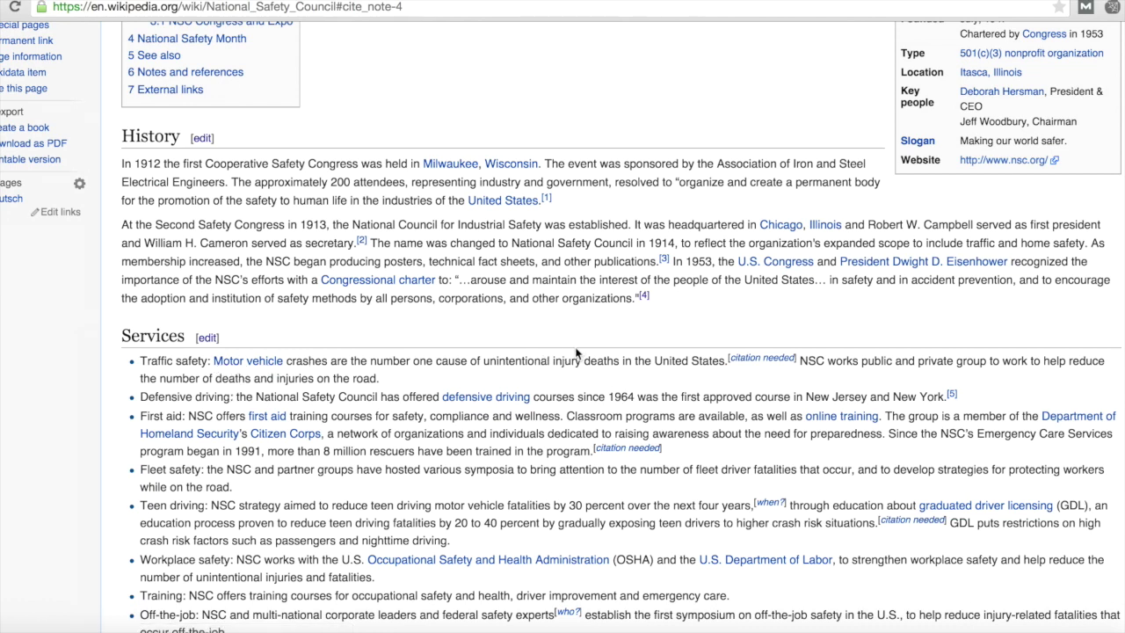
click(208, 339)
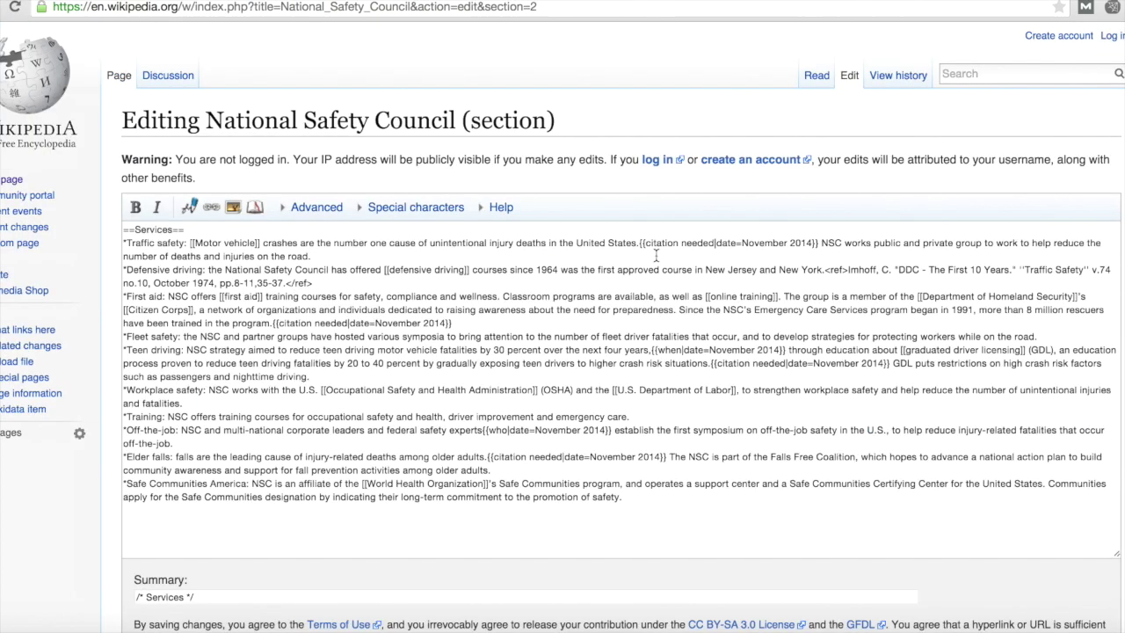
drag(646, 243, 815, 247)
key(alt+Left)
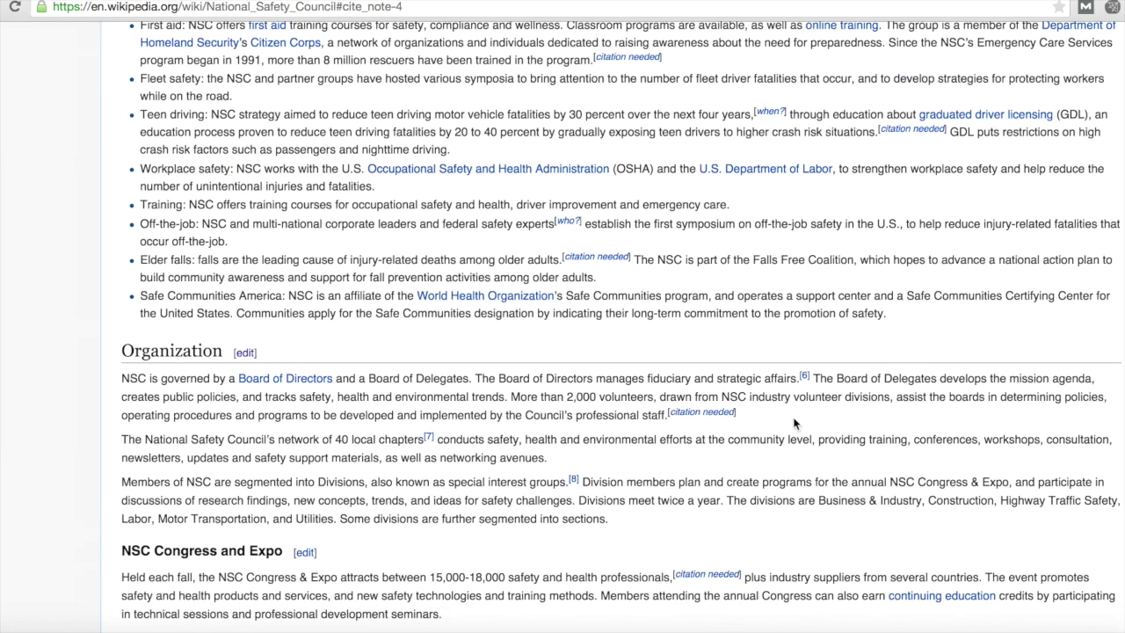
scroll(795, 423, down, 6)
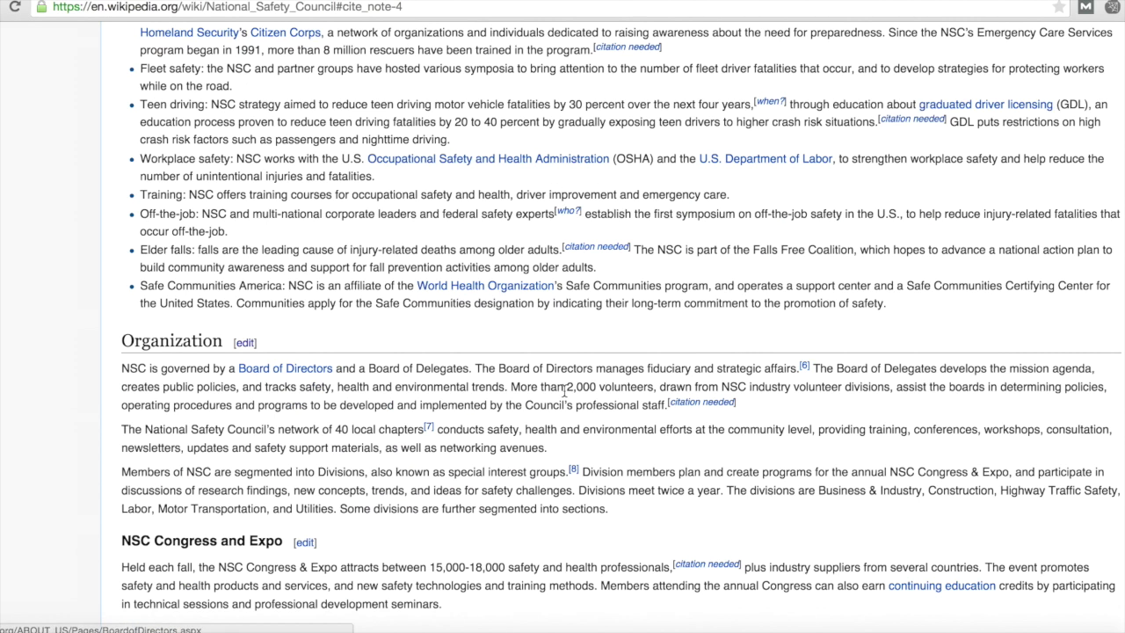
scroll(565, 390, up, 6)
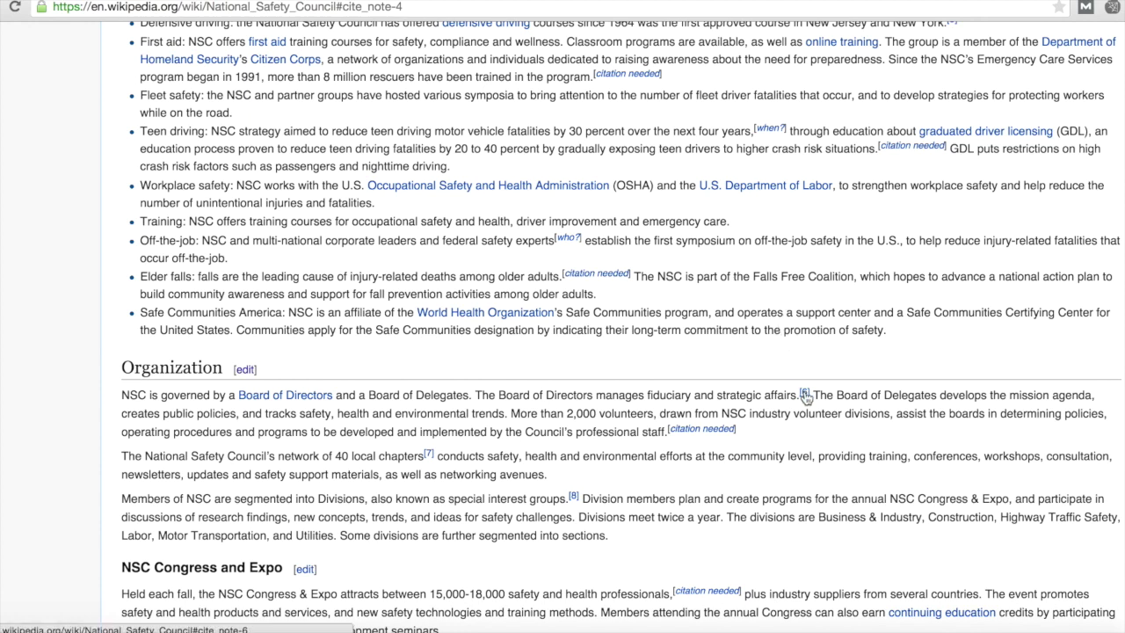
Step: Inspect the Organization section source and select its Board of Directors cite web markup
click(239, 370)
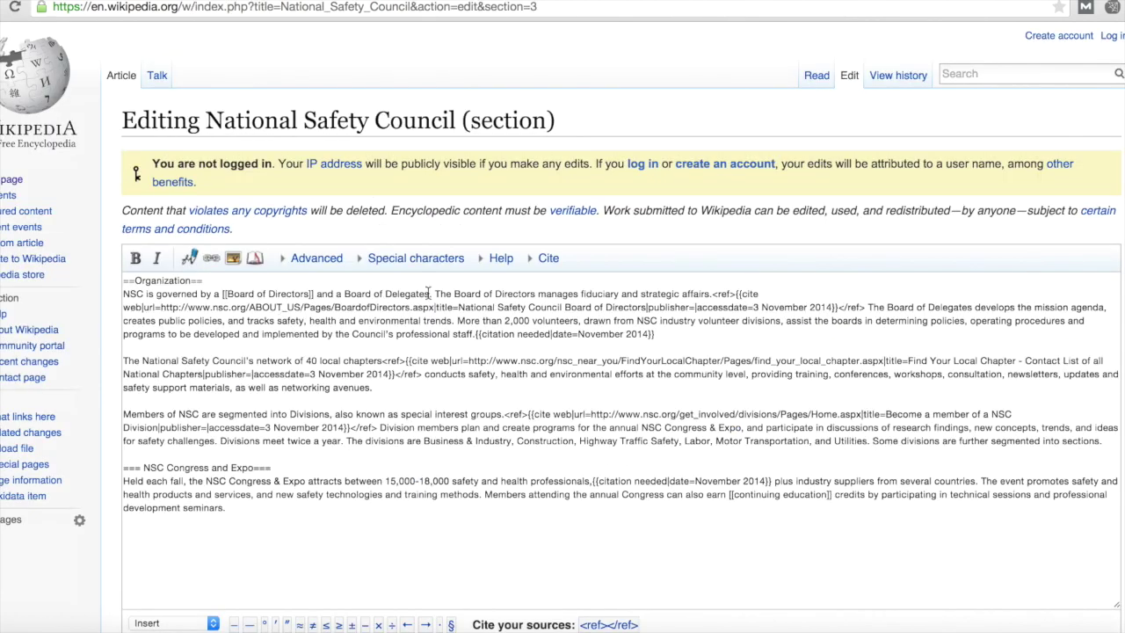
drag(712, 294, 865, 307)
key(ctrl+c)
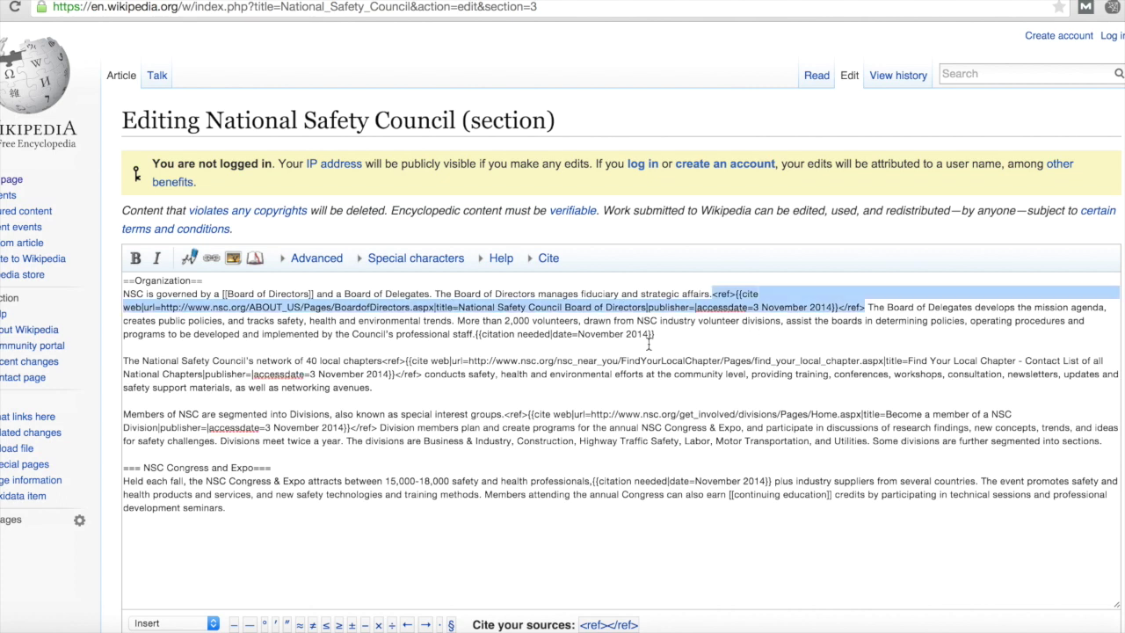
key(alt+Left)
Step: Edit the Services section and select its first {{citation needed}} tag
scroll(215, 261, up, 15)
click(203, 198)
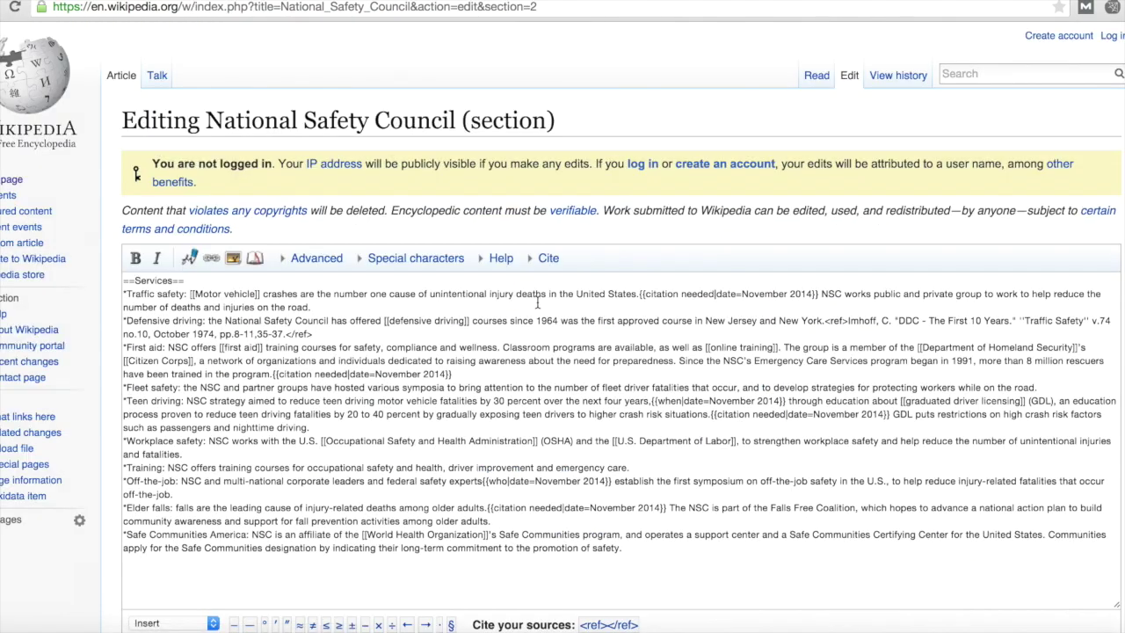
drag(640, 293, 819, 293)
Step: Replace the citation-needed tag with a cite web reference using the blog post's URL
key(ctrl+v)
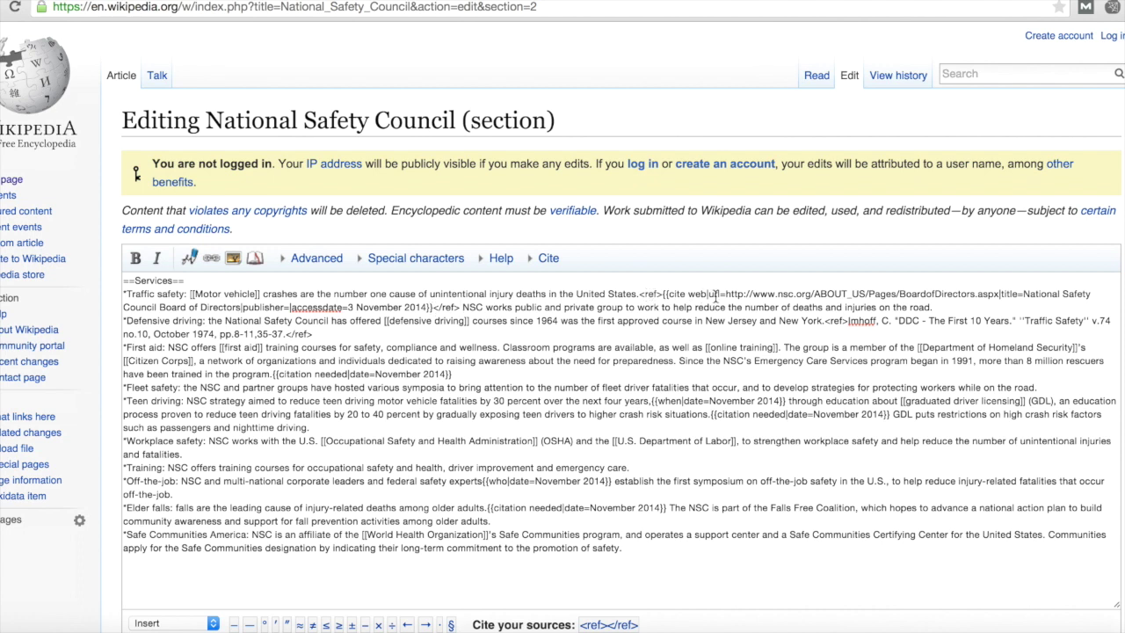
drag(725, 294, 996, 293)
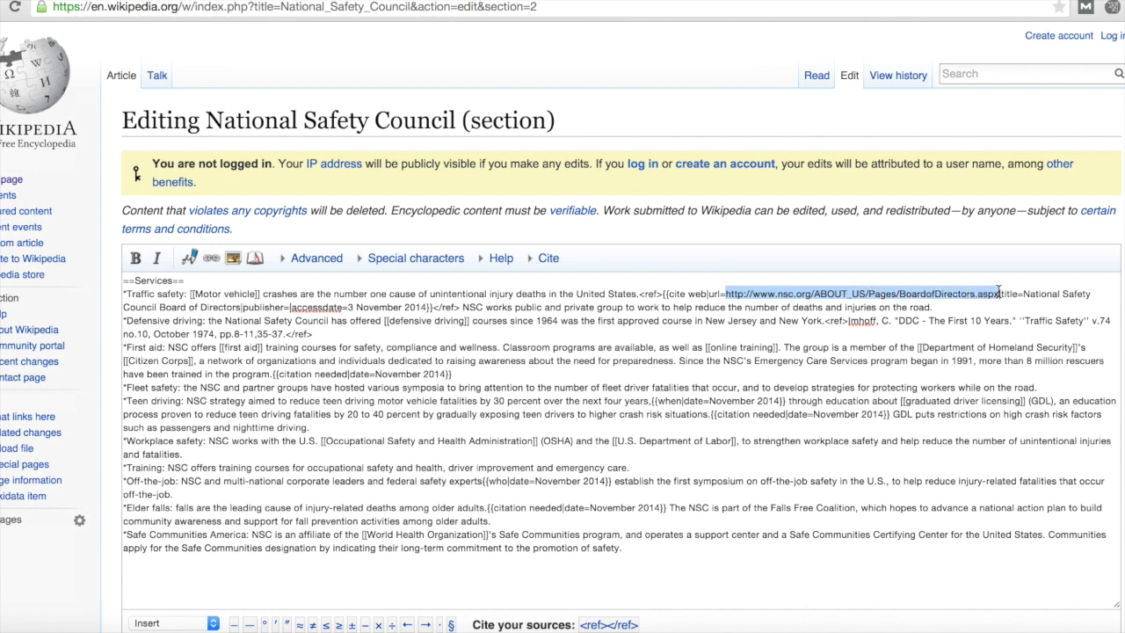
key(ctrl+Tab)
click(766, 9)
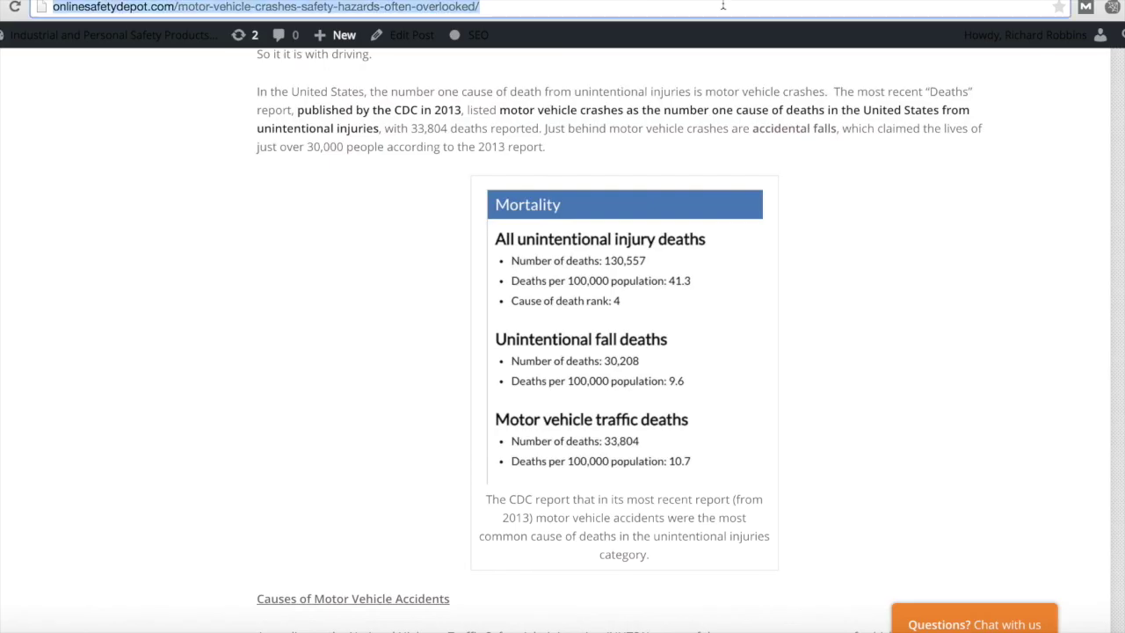
key(ctrl+c)
key(ctrl+Tab)
key(ctrl+v)
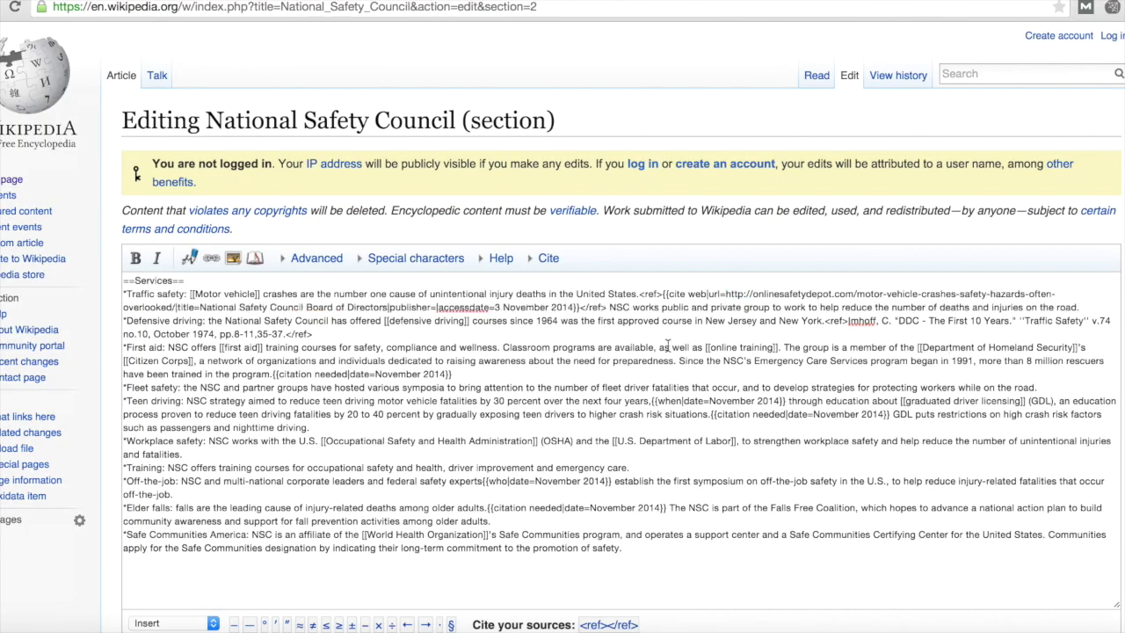
Step: Retitle the citation 'Motor Vehicle Safety Hazards Overlooked Because of Familiarity', drop publisher/accessdate, and save
drag(200, 307, 387, 307)
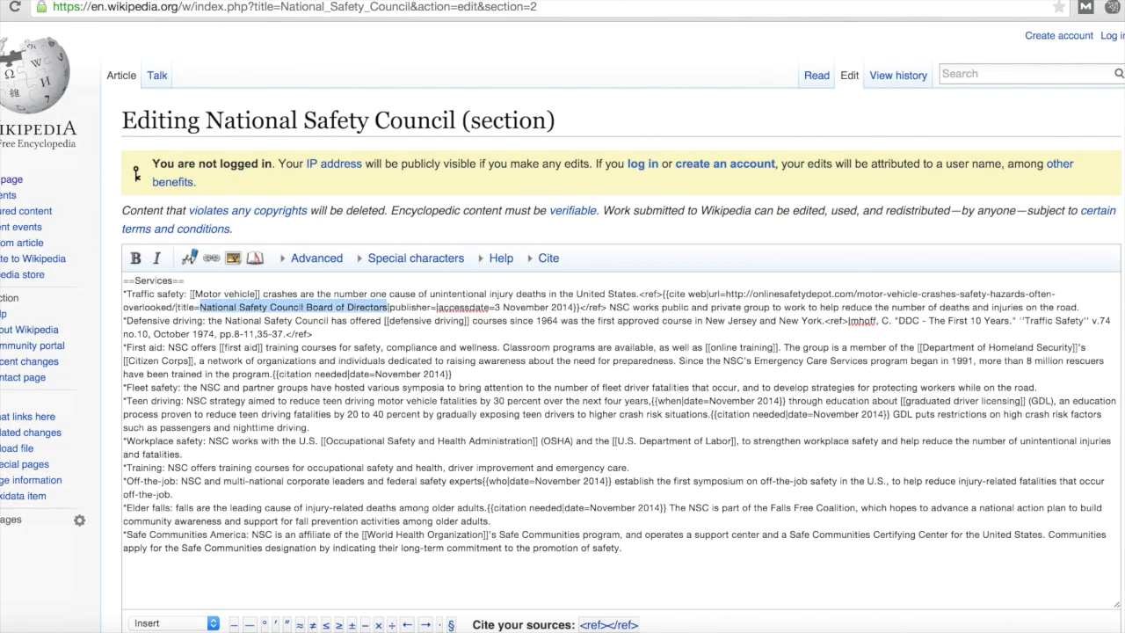
key(BackSpace)
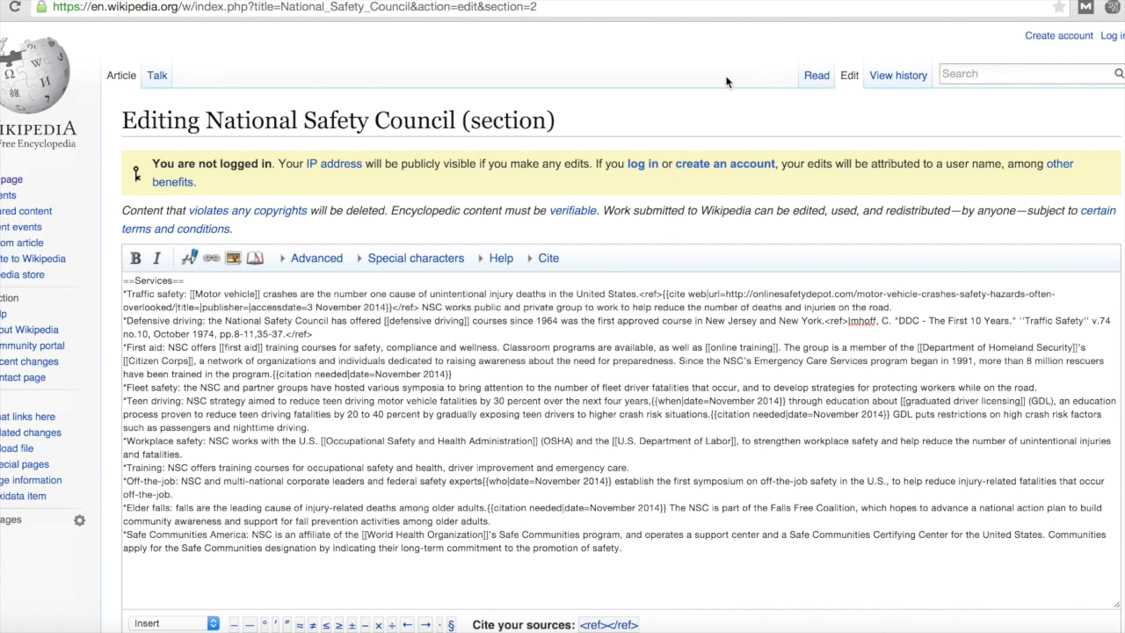
key(ctrl+Tab)
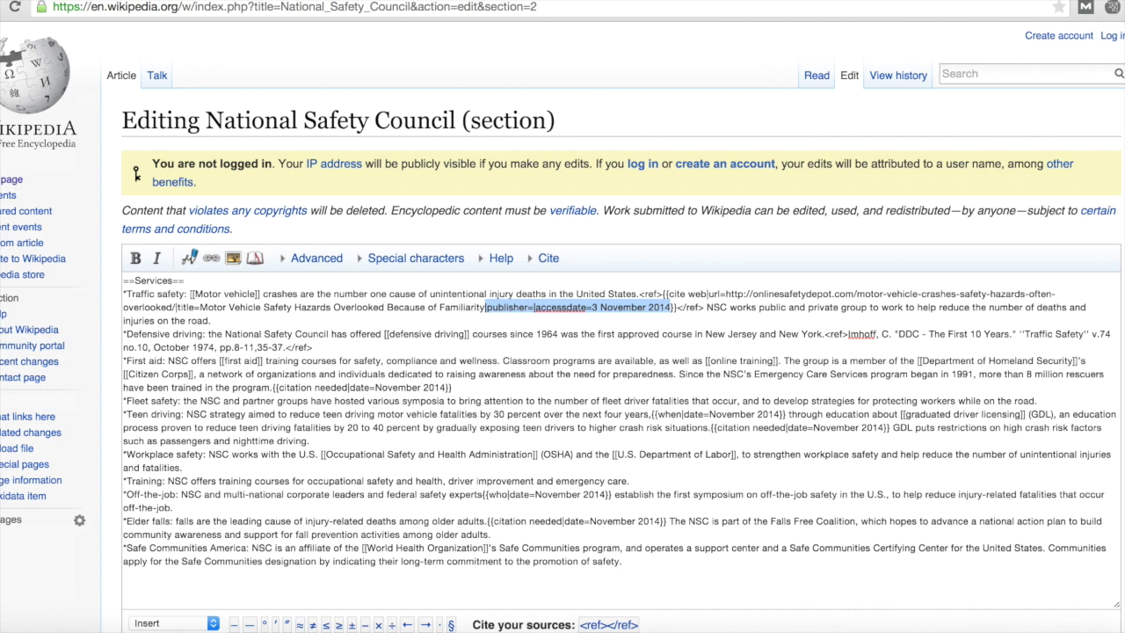
key(BackSpace)
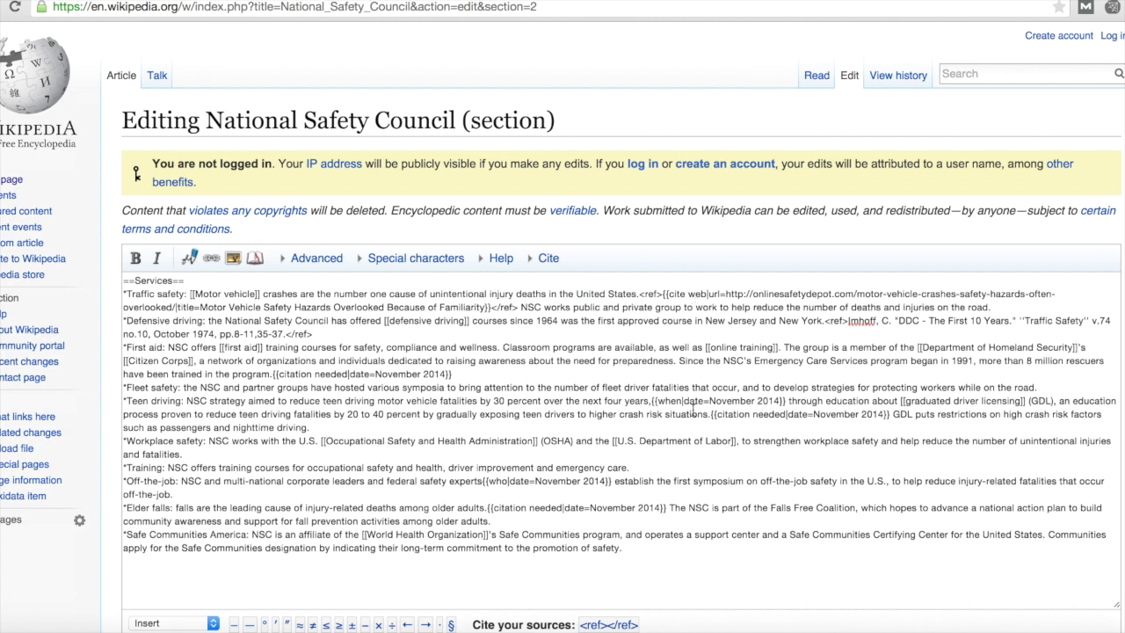
scroll(1073, 251, down, 3)
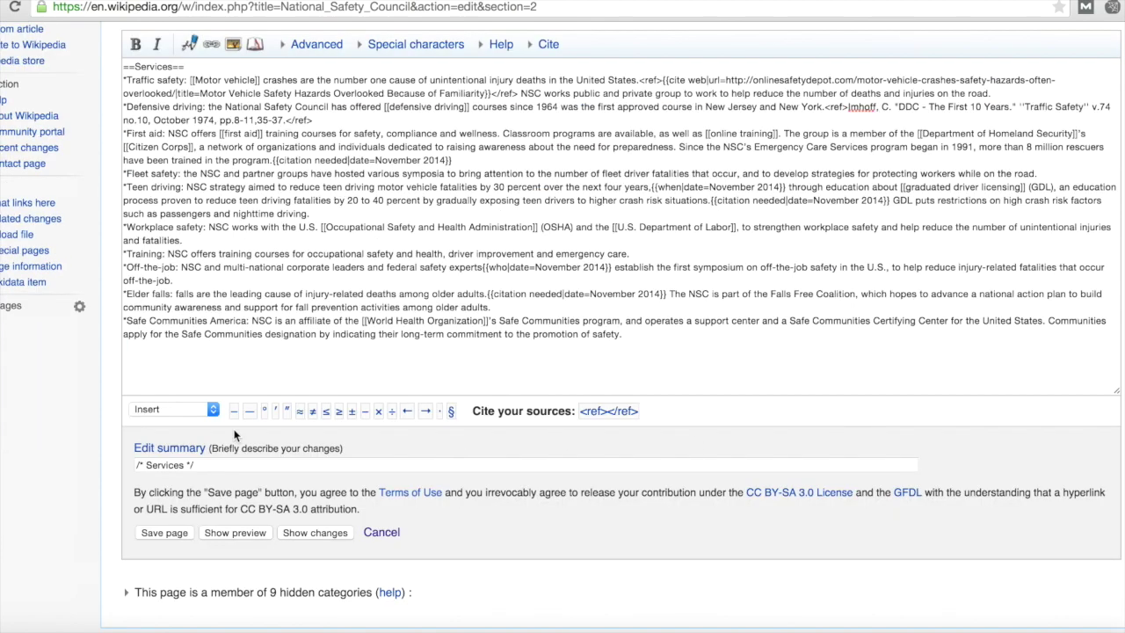
click(158, 533)
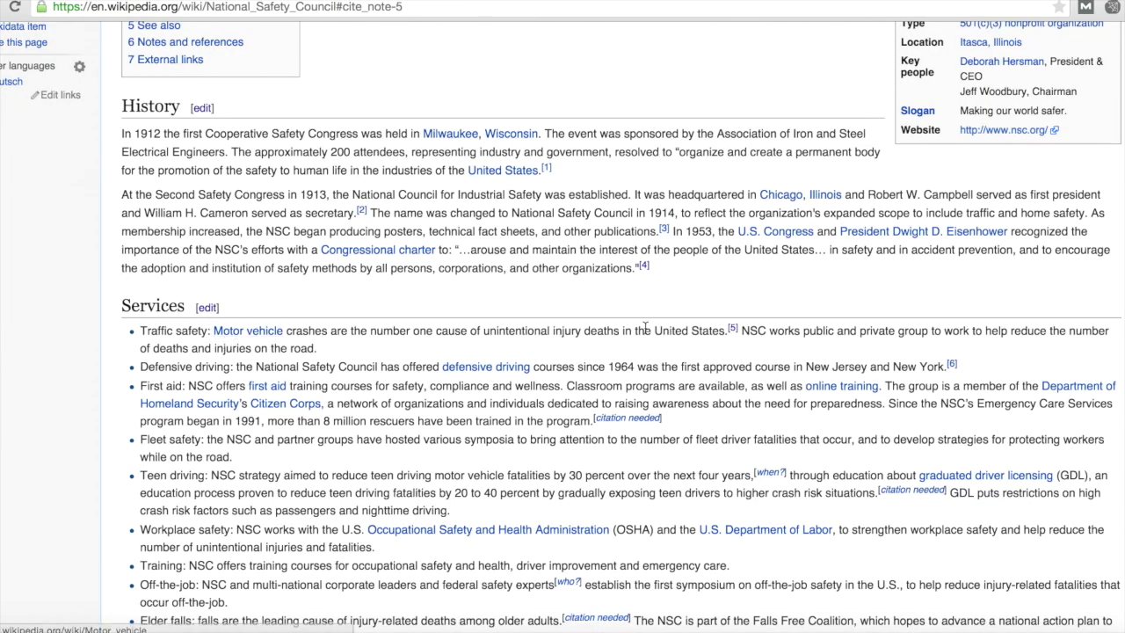
click(732, 329)
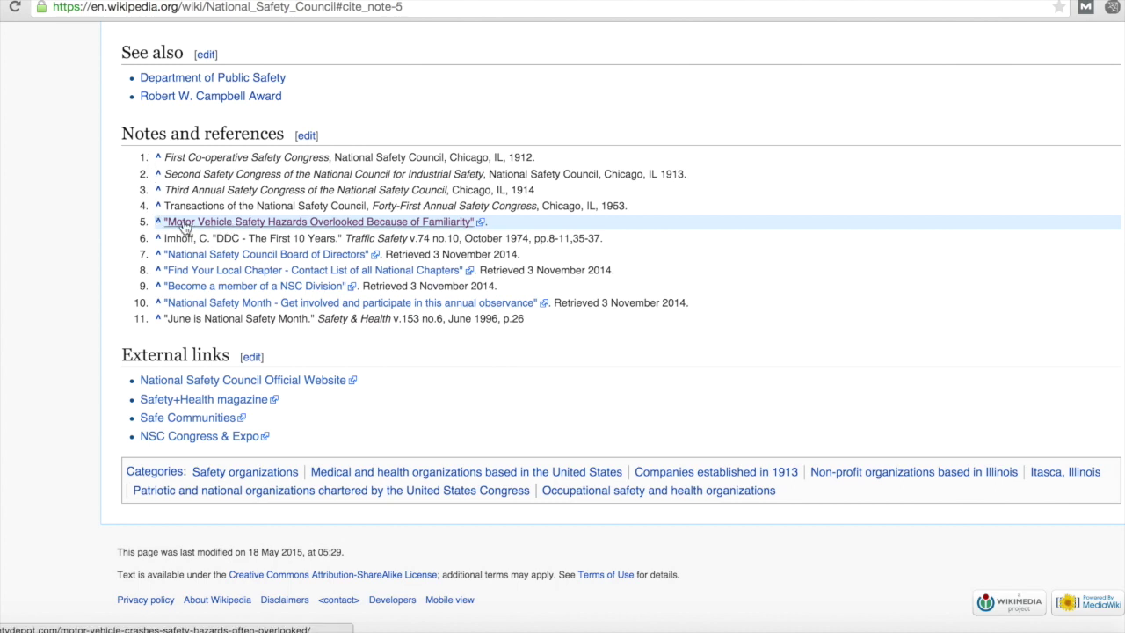
click(277, 229)
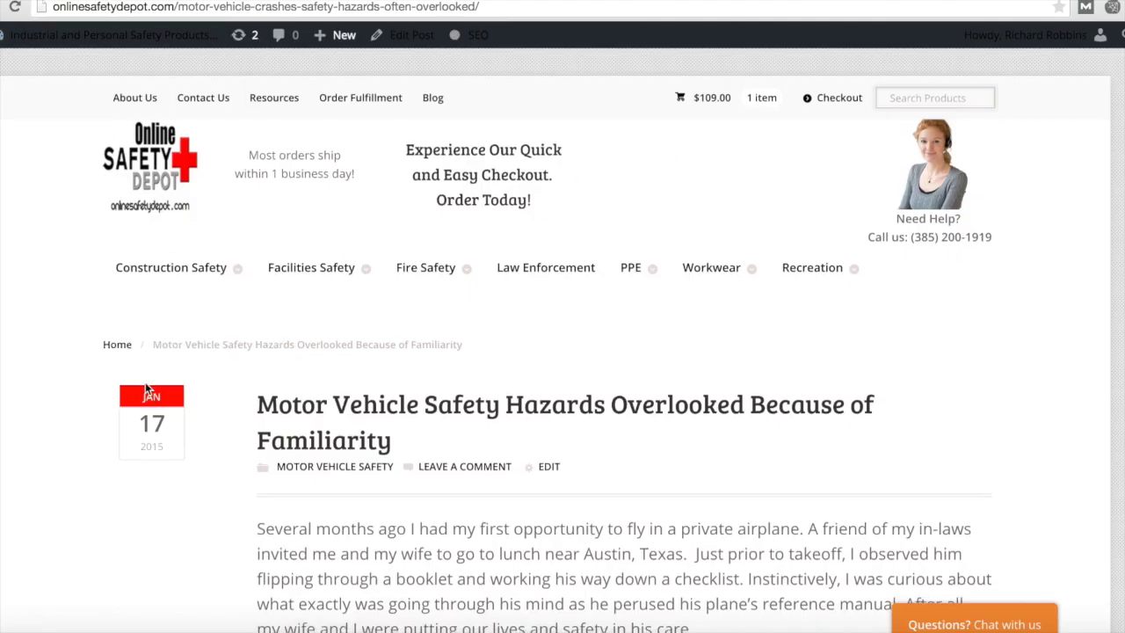
scroll(88, 376, down, 2)
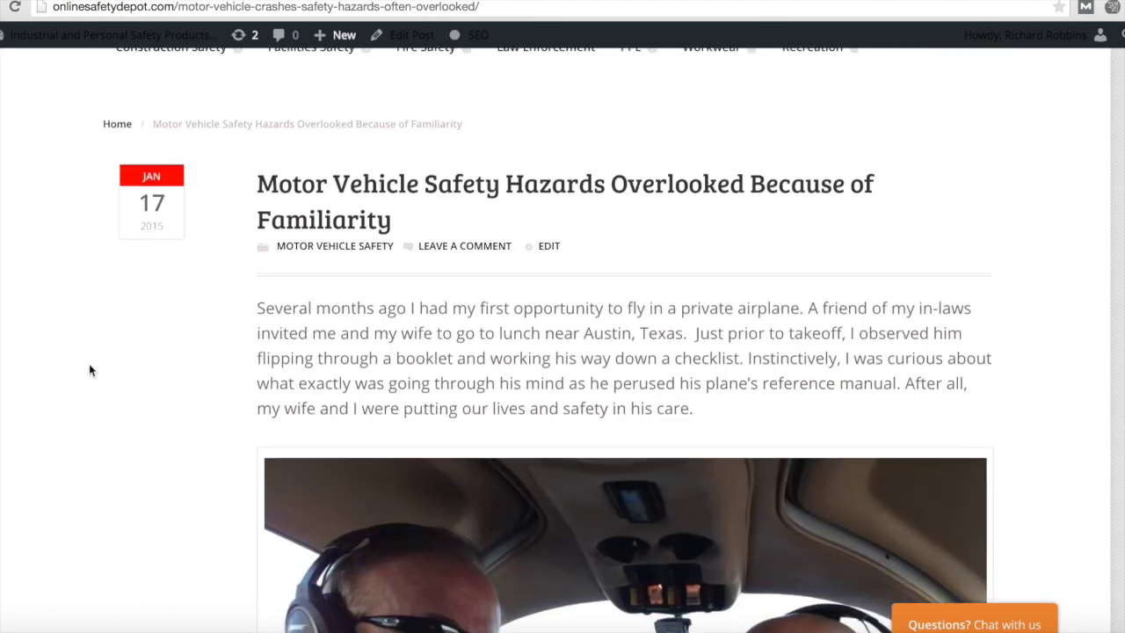
scroll(89, 370, up, 3)
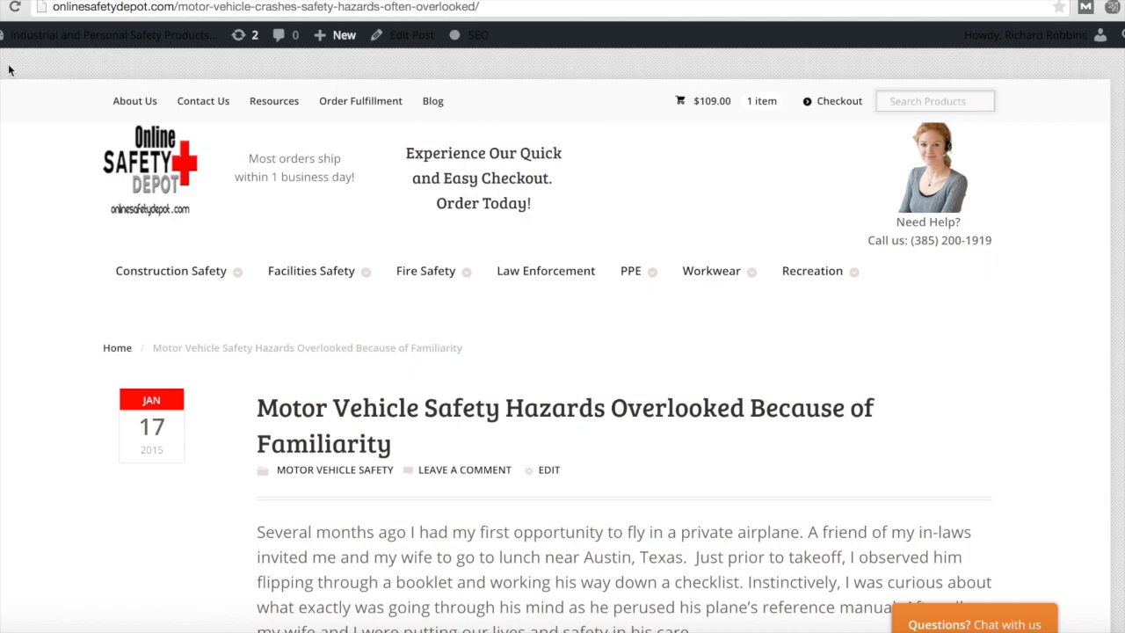
key(alt+Left)
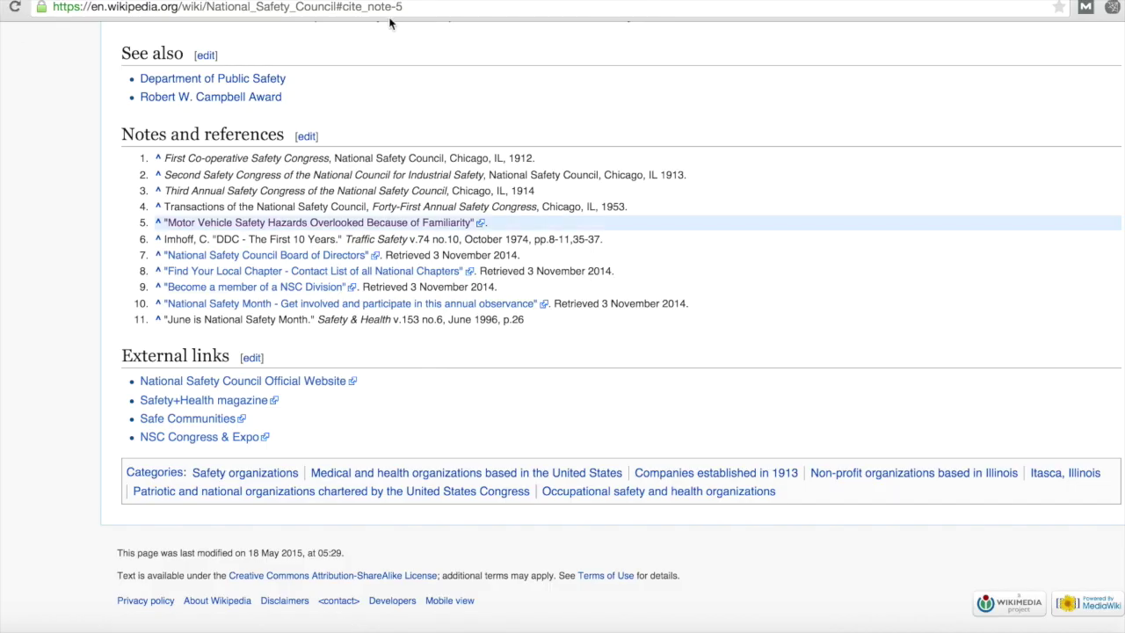
click(422, 9)
key(Return)
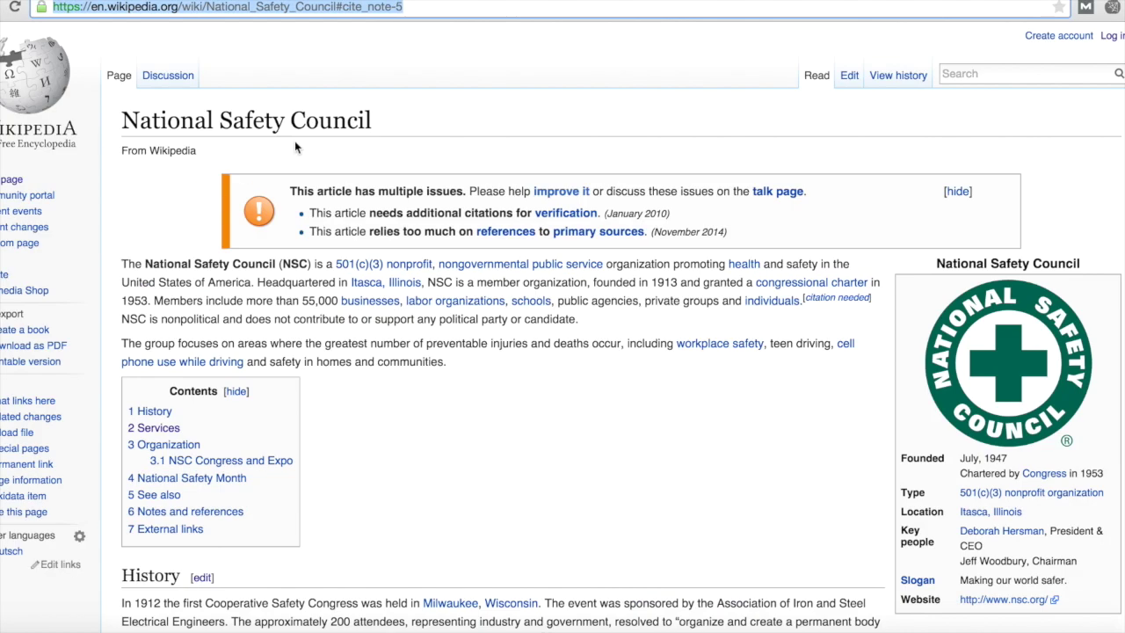
scroll(528, 373, down, 10)
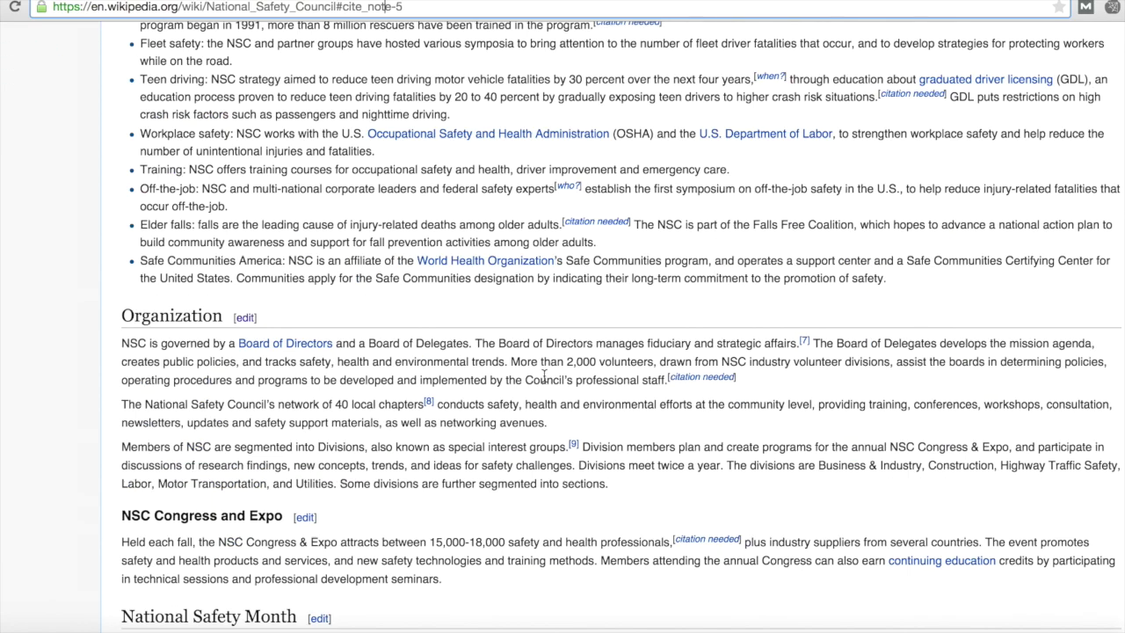
scroll(545, 376, down, 5)
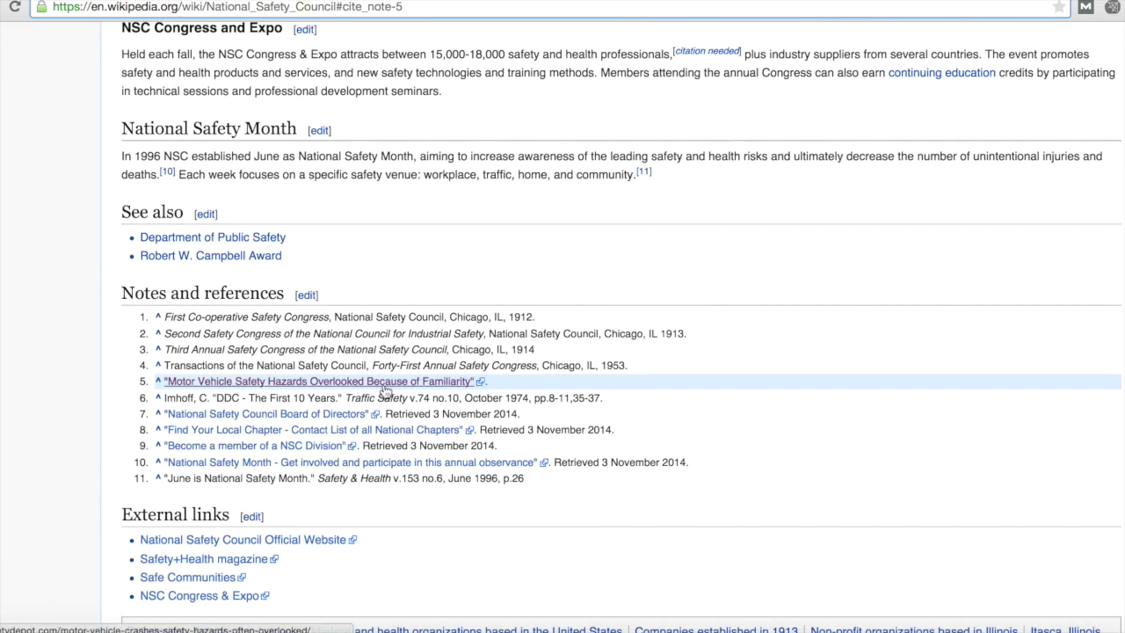